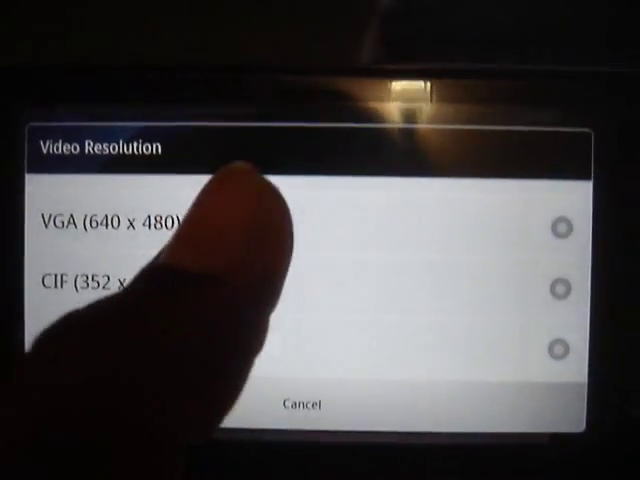
scroll(200, 260, "up", 1)
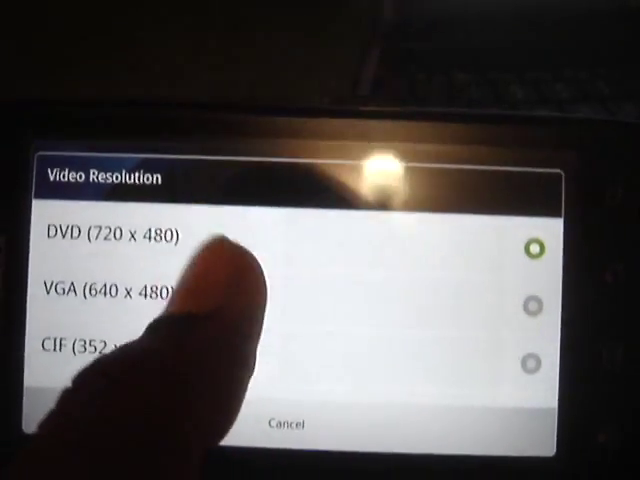
- Select VGA (640 x 480) as the camera's video resolution, replacing the DVD option
left_click(110, 290)
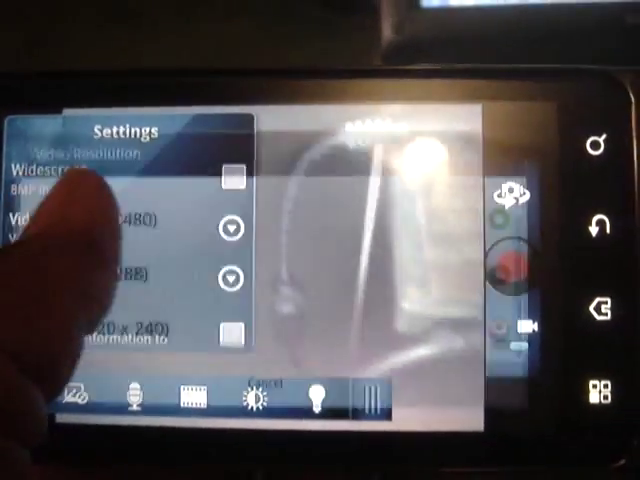
- Reopen the Video Resolution list to show DVD (720 x 480), VGA and CIF
left_click(120, 198)
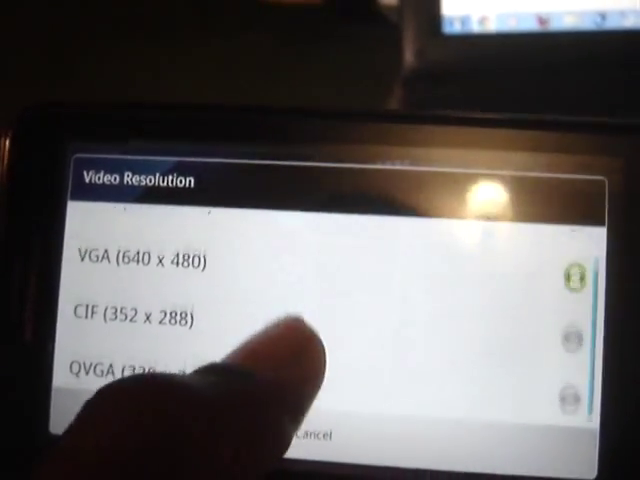
scroll(280, 330, "up", 1)
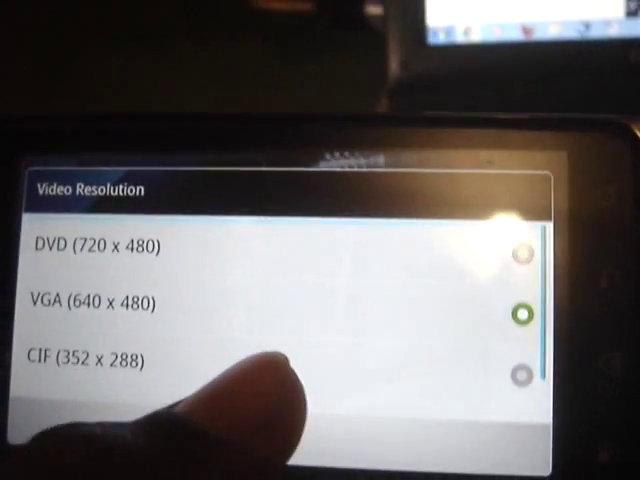